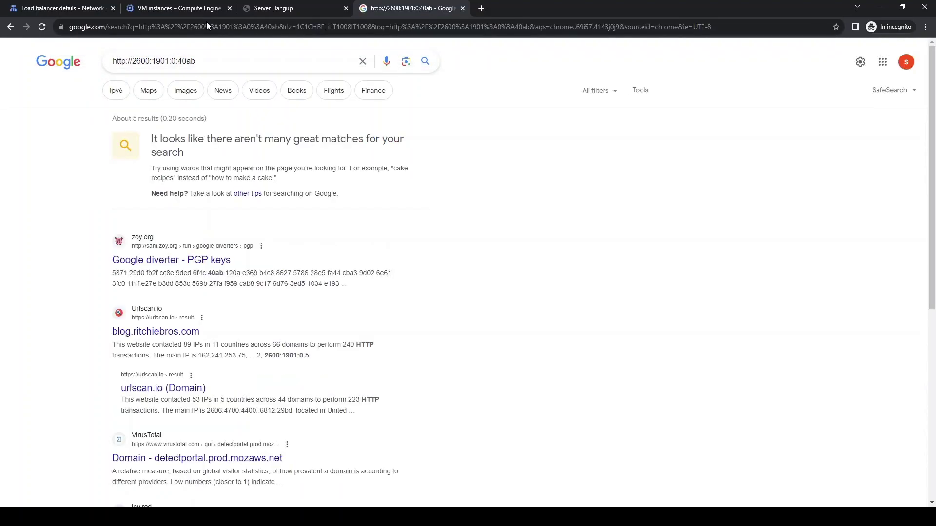
Step: Close the Google search results and review the http-lb load balancer's details in the Cloud console
key("ctrl+w")
left_click(66, 14)
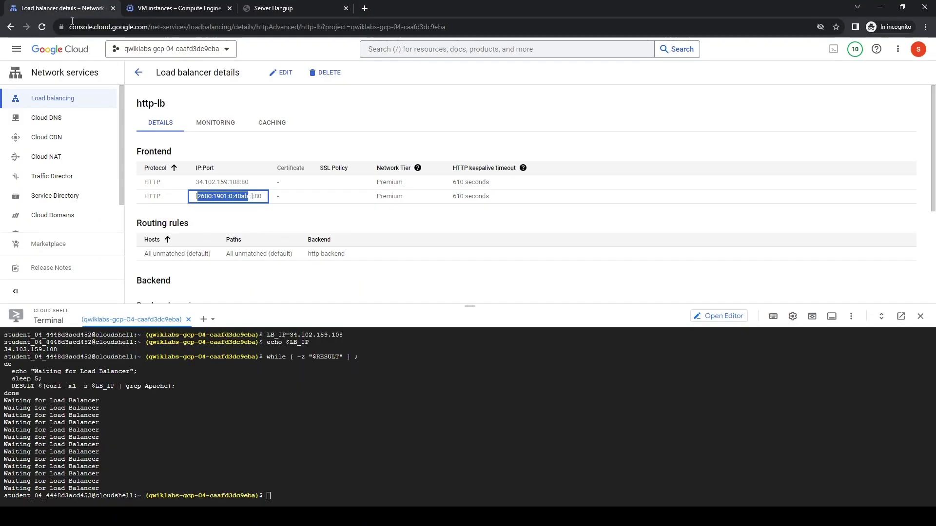
left_click(247, 194)
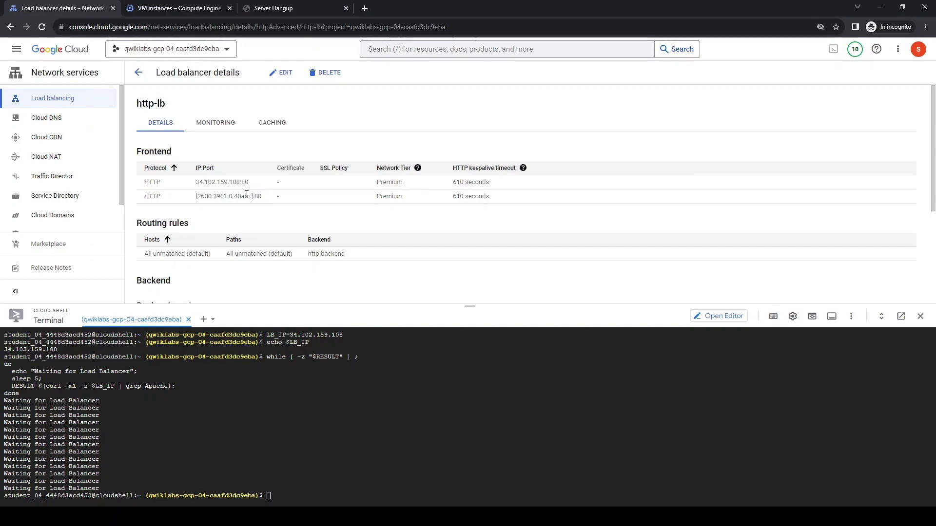
scroll(247, 195, "down", 3)
scroll(247, 195, "up", 3)
Step: Reopen http-lb from the load balancer list and check the health of its backend instance groups
left_click(141, 75)
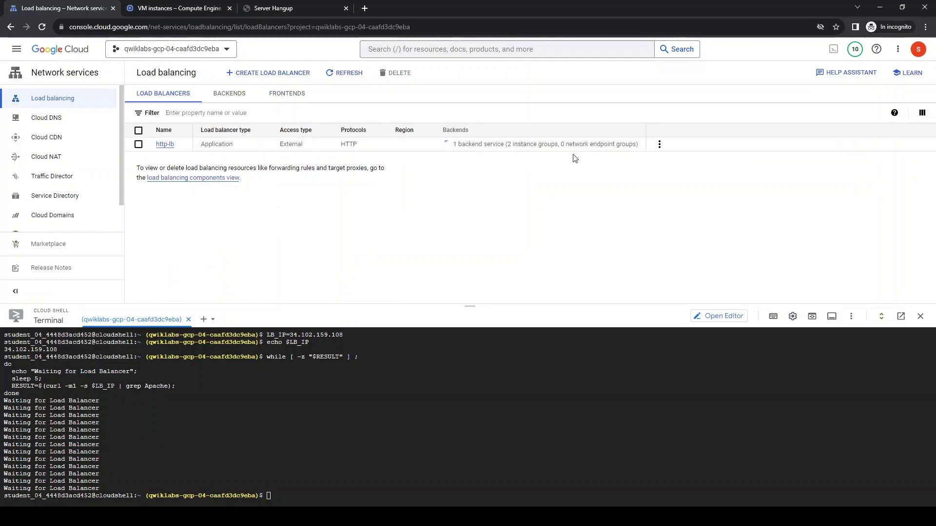
left_click(659, 144)
left_click(164, 144)
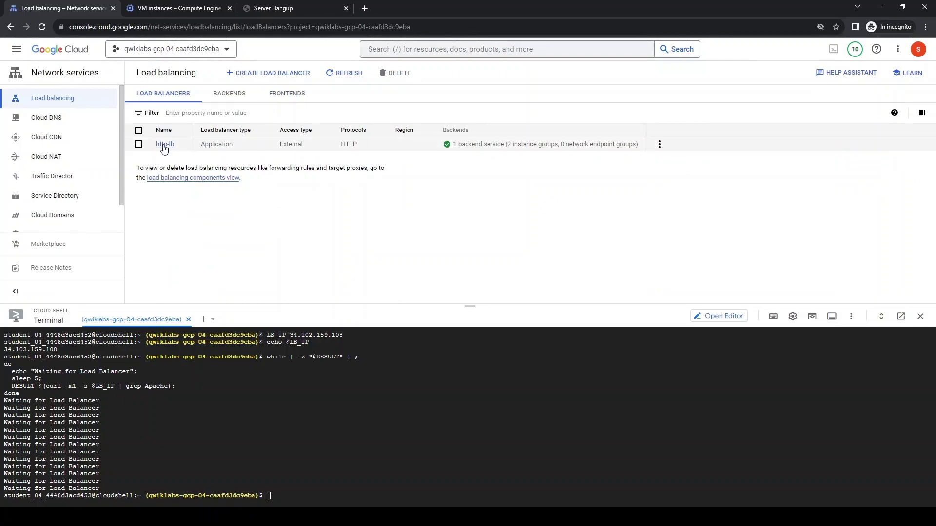
left_click(164, 144)
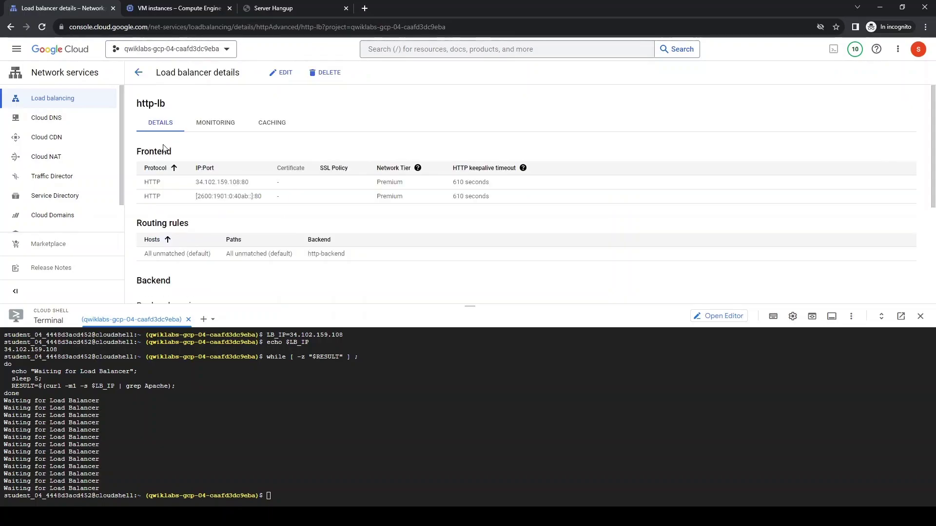
scroll(164, 147, "down", 3)
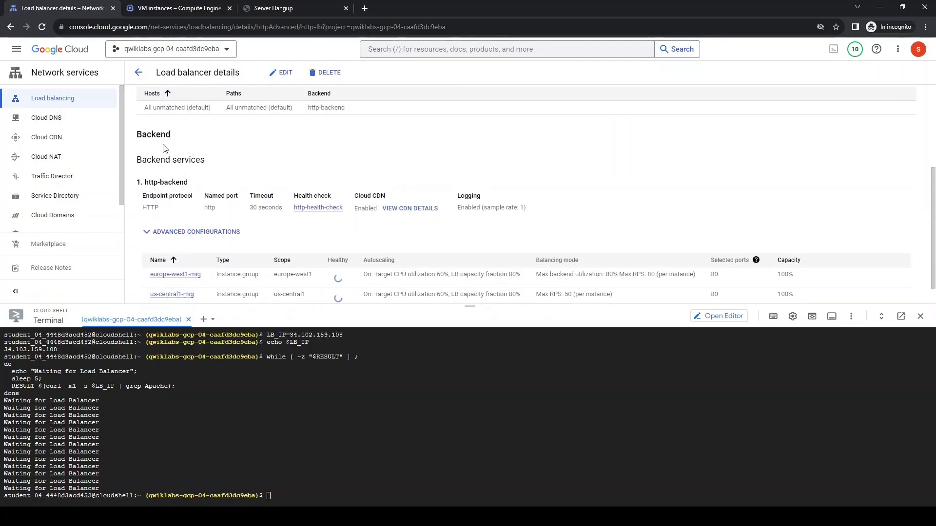
scroll(164, 148, "down", 1)
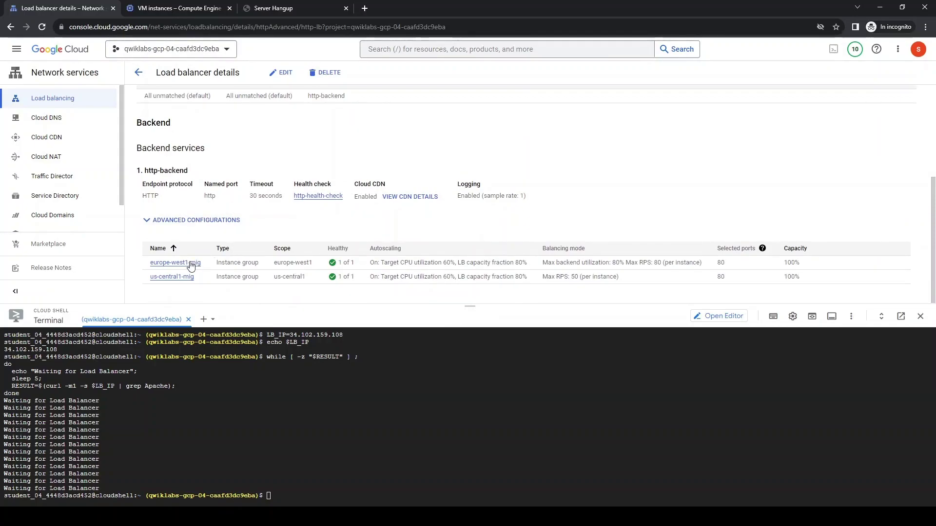
Step: View the europe-west1-mig instance group's details and reload the web page served at 34.102.159.108
left_click(191, 266)
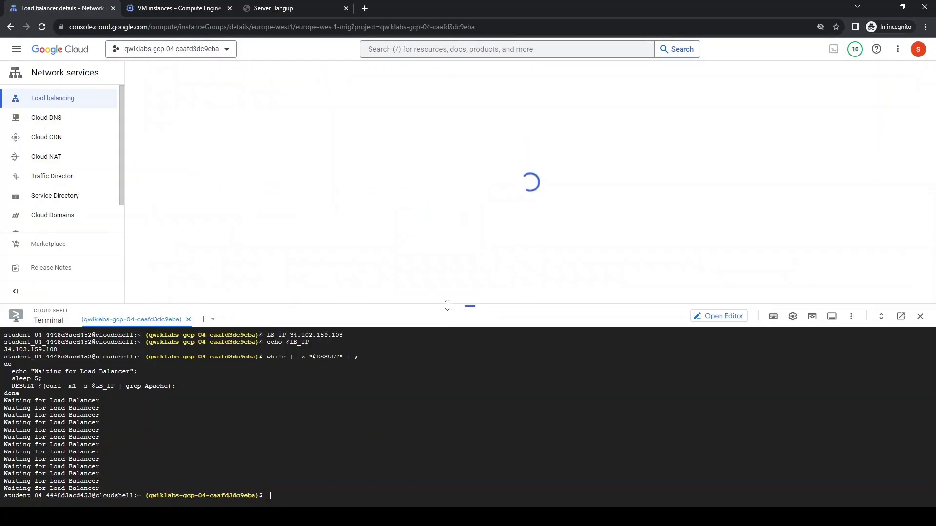
left_click_drag(447, 305, 443, 353)
left_click(284, 6)
left_click(41, 27)
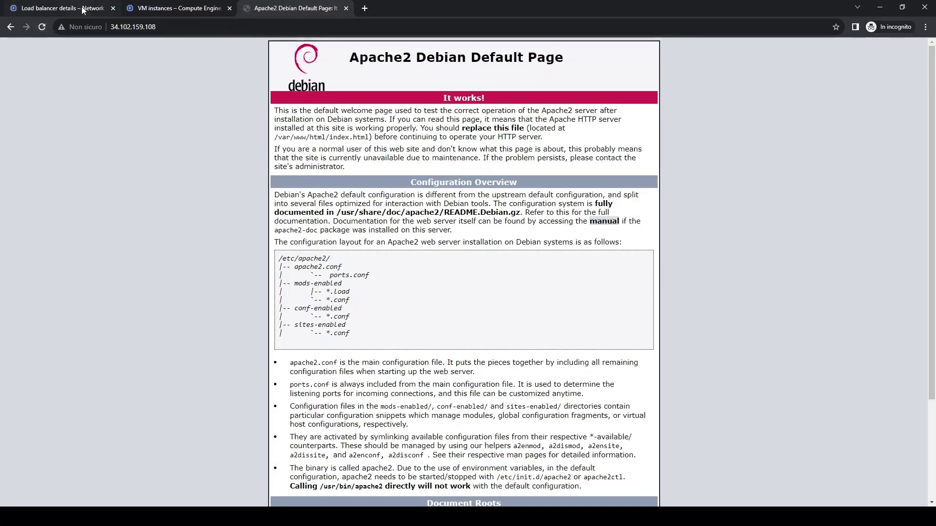
left_click(82, 11)
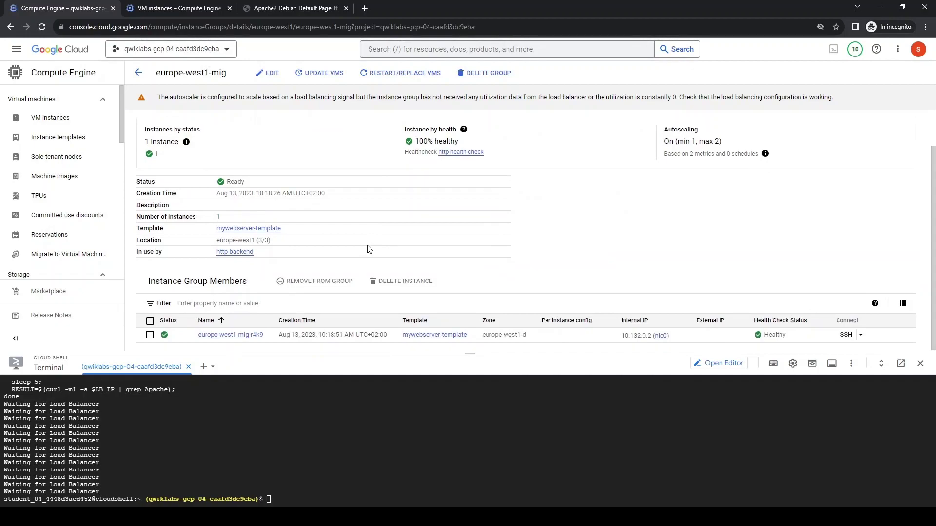
Step: Start creating a new VM instance in Compute Engine and name it stress-test
left_click(164, 10)
left_click(258, 74)
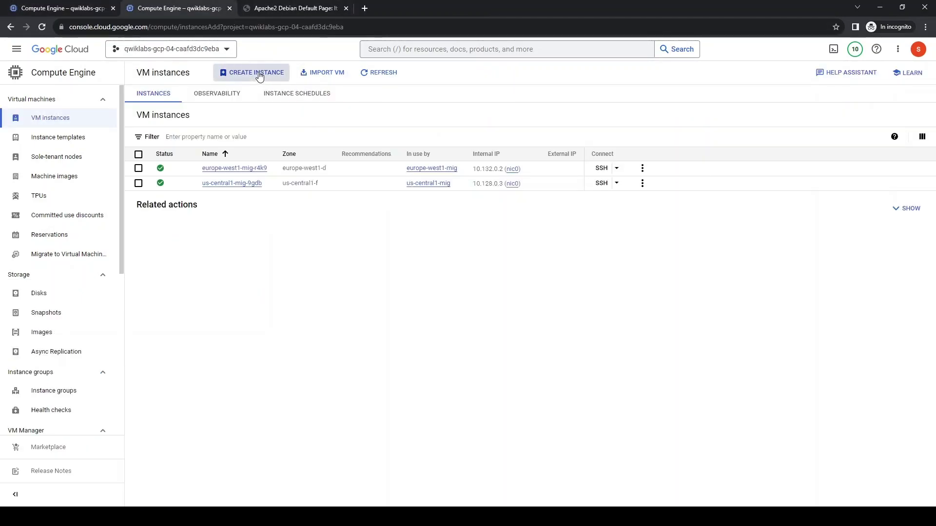
left_click(196, 107)
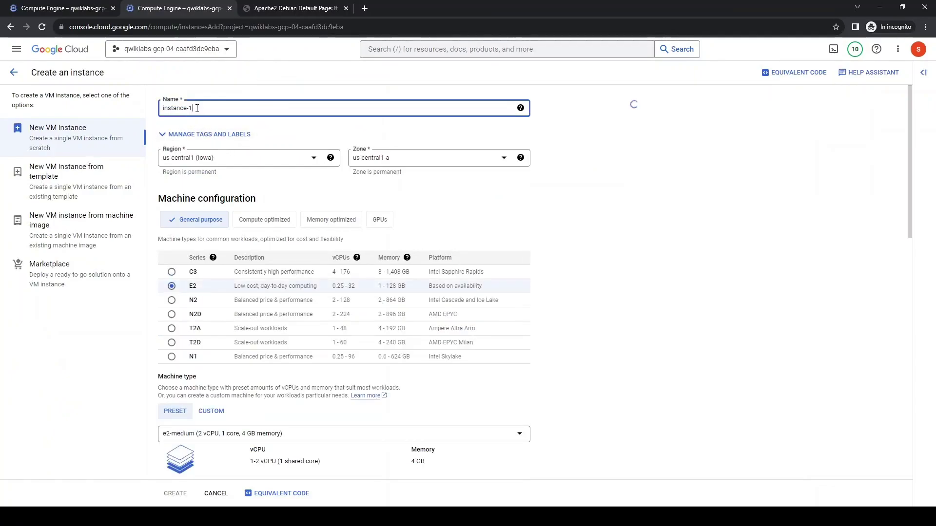
key("ctrl+a")
type("2600:1901:0:40ab")
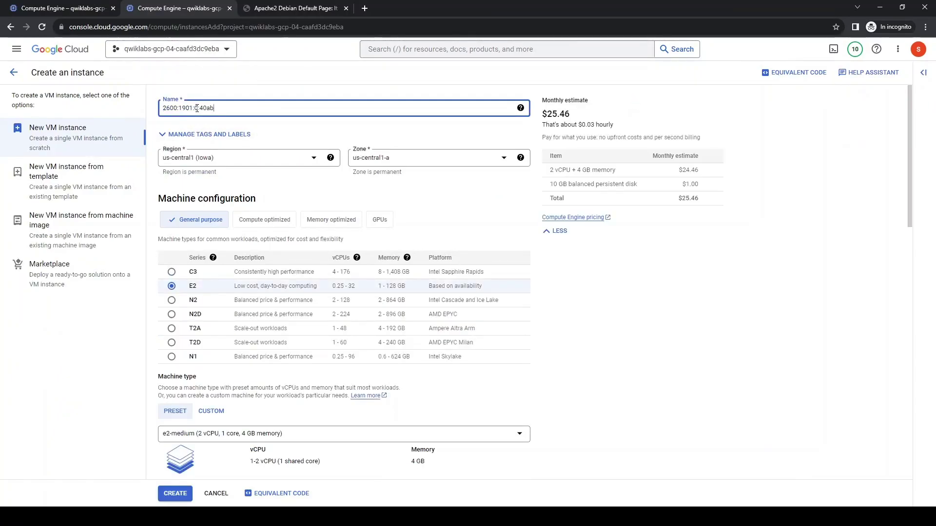
key("ctrl+a")
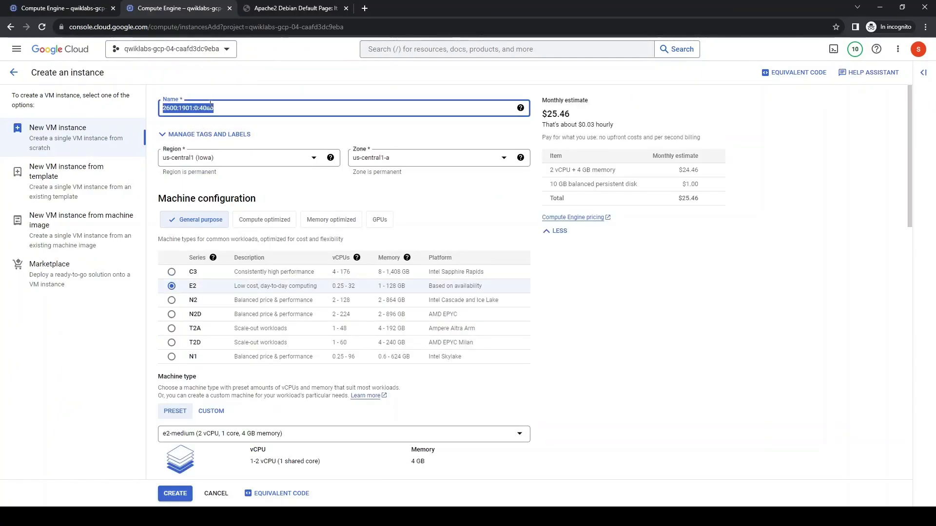
type("stre")
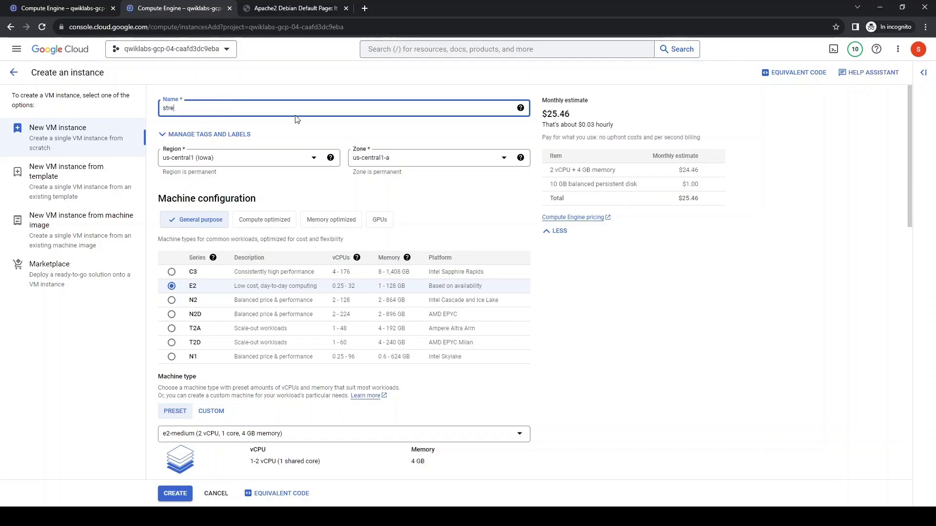
type("ss-test")
Step: Set the new instance's region to us-west1 (Oregon) and its machine type to e2-micro
left_click(257, 163)
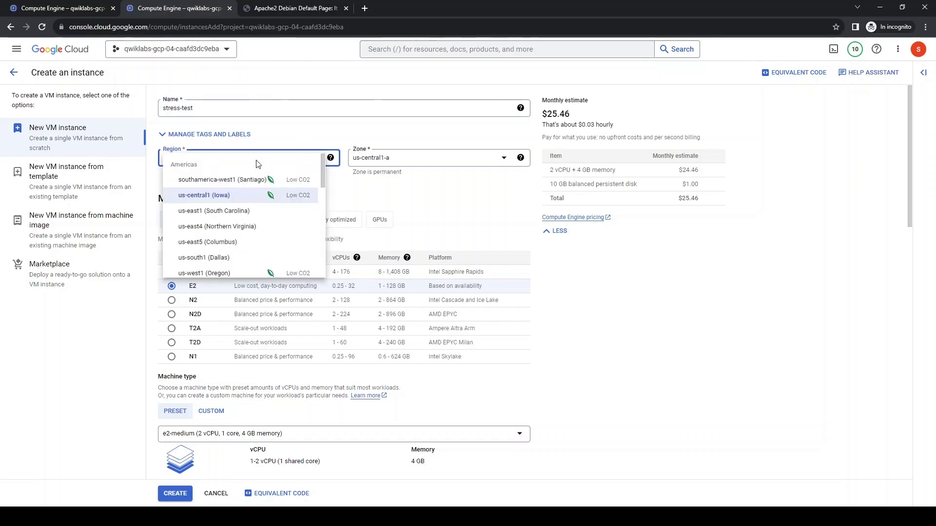
scroll(239, 229, "down", 2)
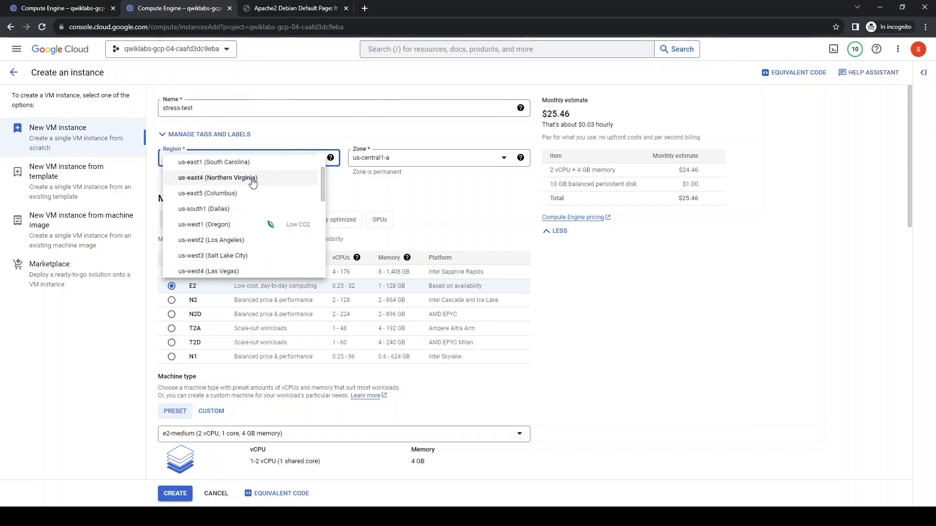
left_click(208, 225)
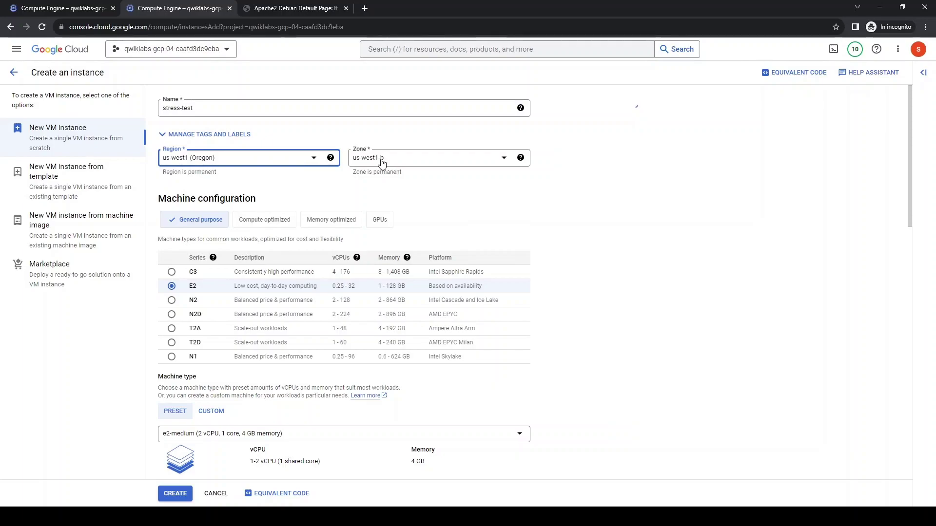
scroll(249, 298, "down", 2)
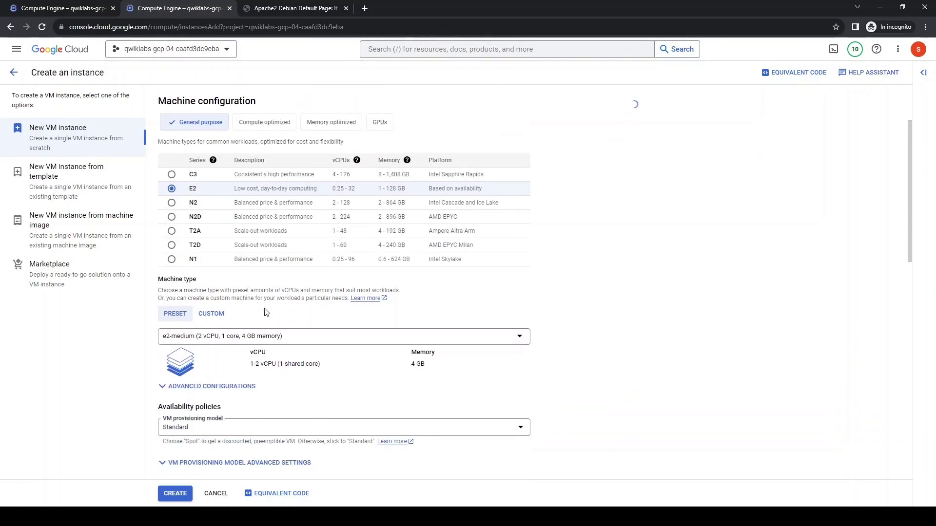
left_click(227, 333)
left_click(331, 368)
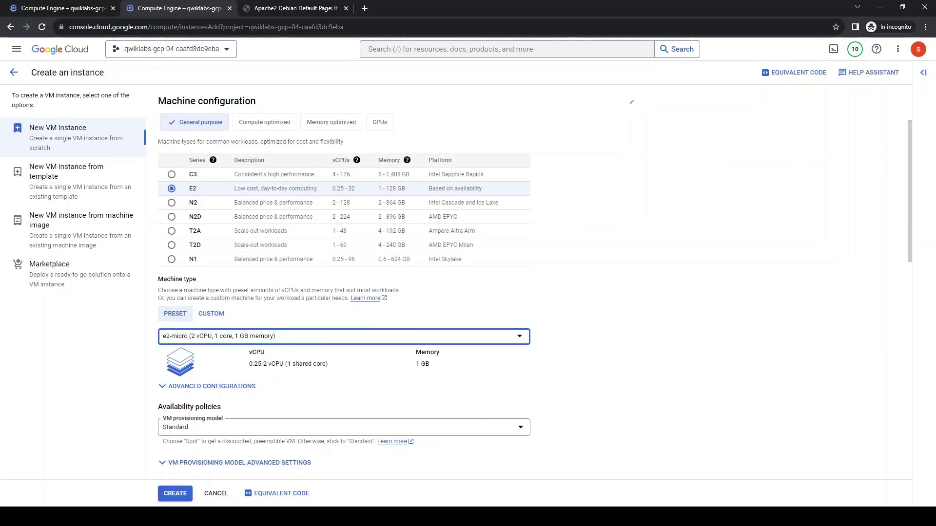
Step: Change the instance's boot disk to the custom image mywebserver
scroll(585, 358, "down", 6)
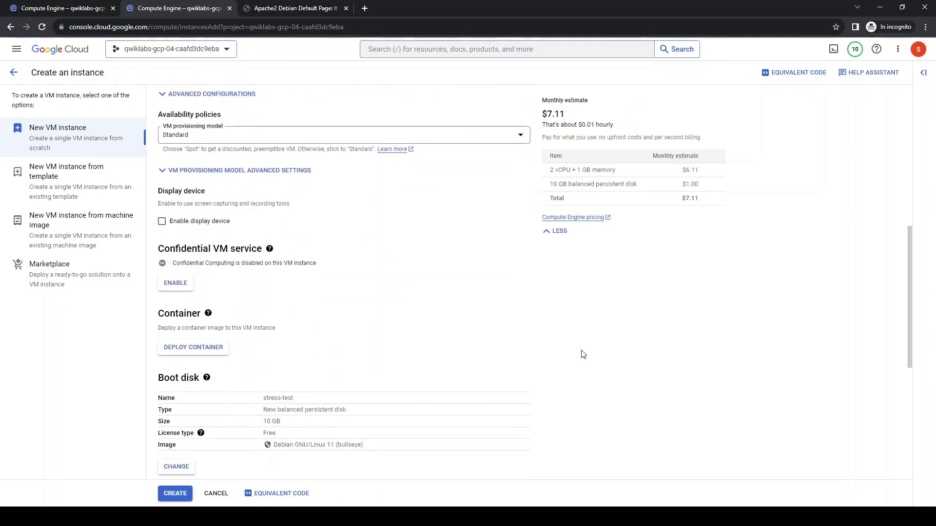
scroll(583, 355, "down", 3)
left_click(172, 321)
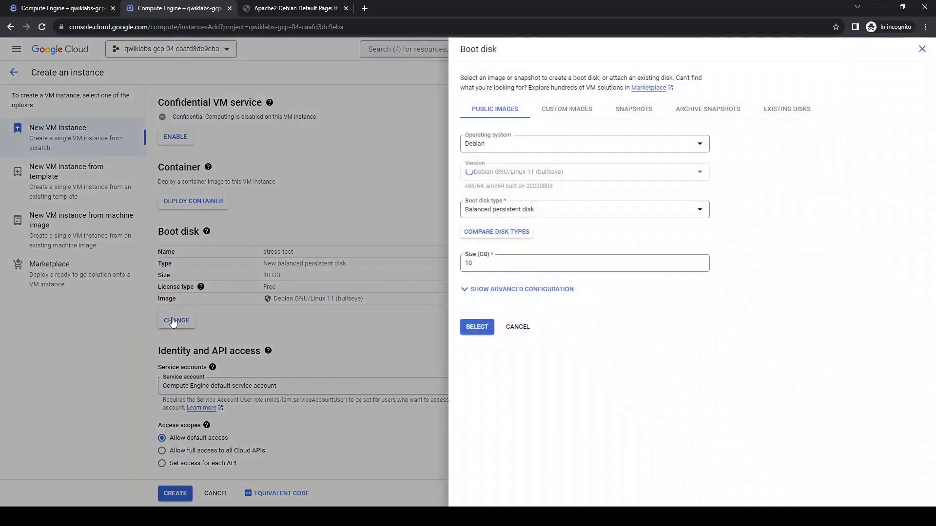
left_click(548, 117)
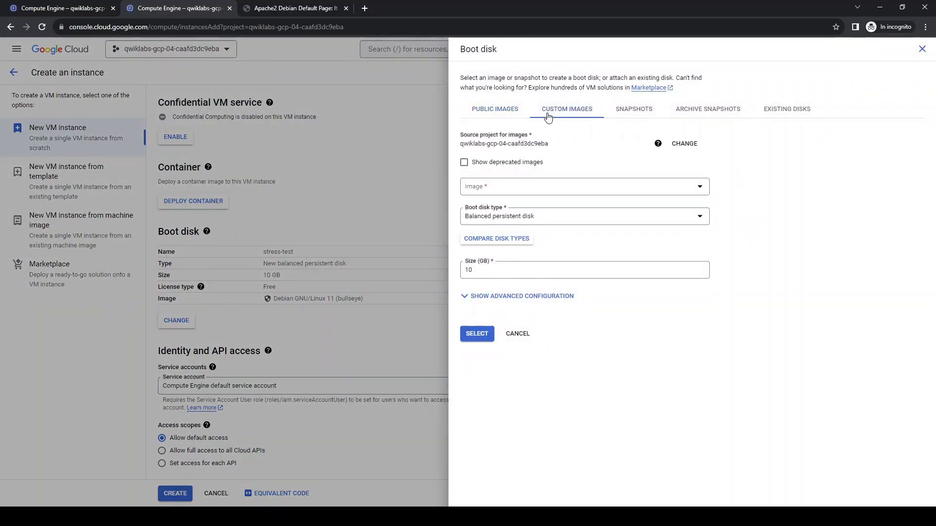
left_click(497, 185)
left_click(497, 225)
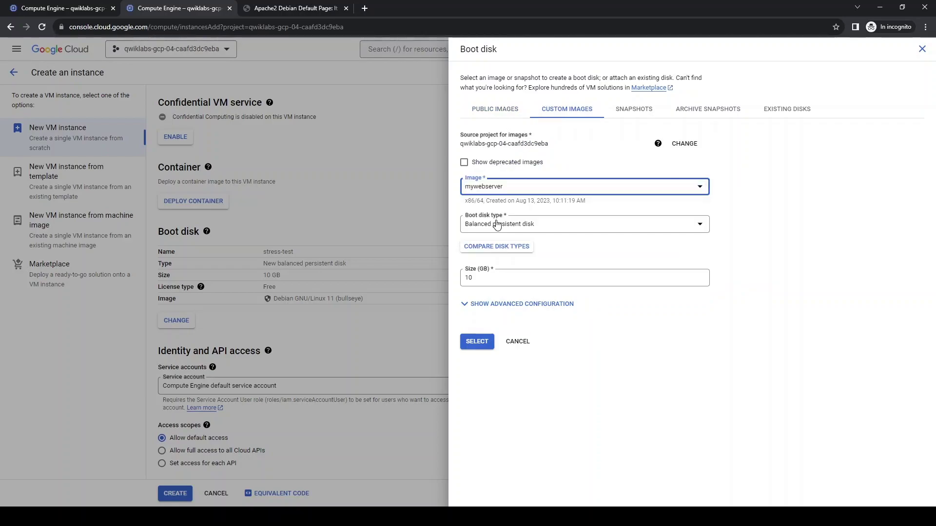
left_click(480, 345)
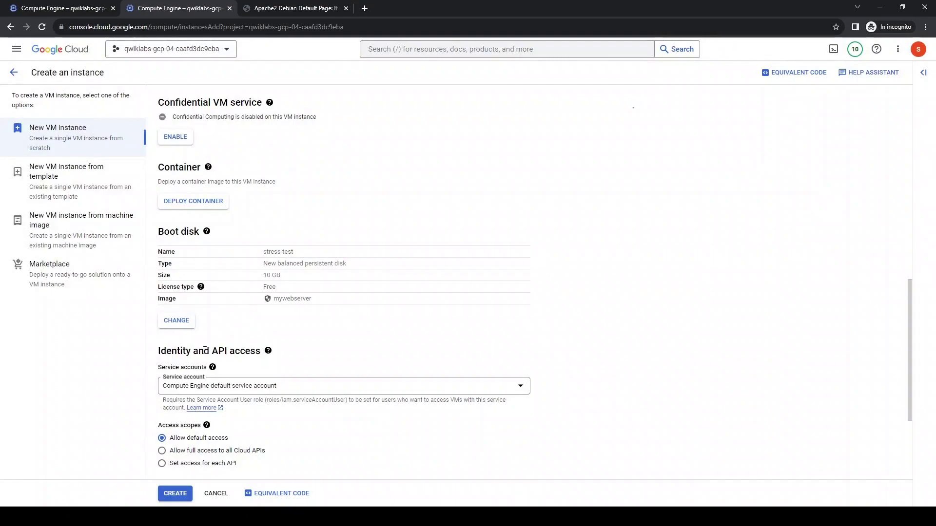
Step: Create the stress-test instance with the remaining default settings and refresh the VM instances list
scroll(161, 351, "down", 3)
left_click(175, 493)
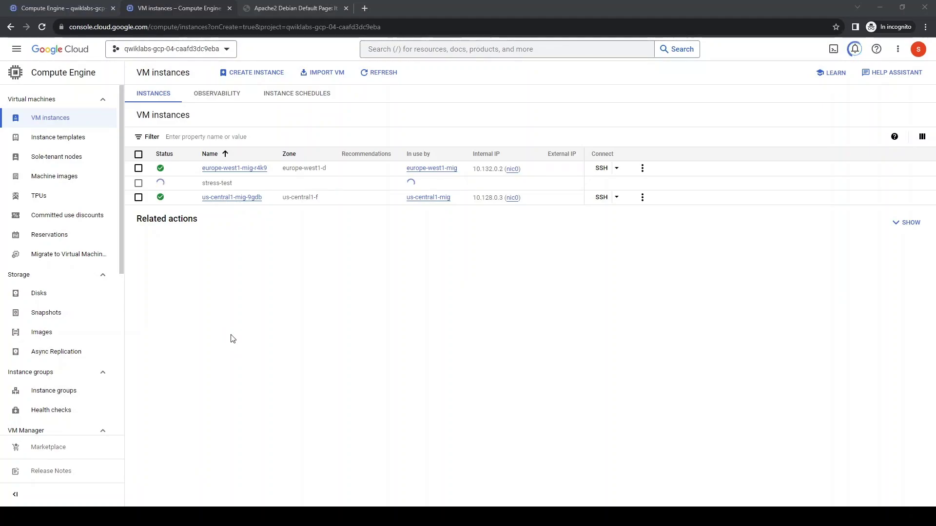
left_click(376, 74)
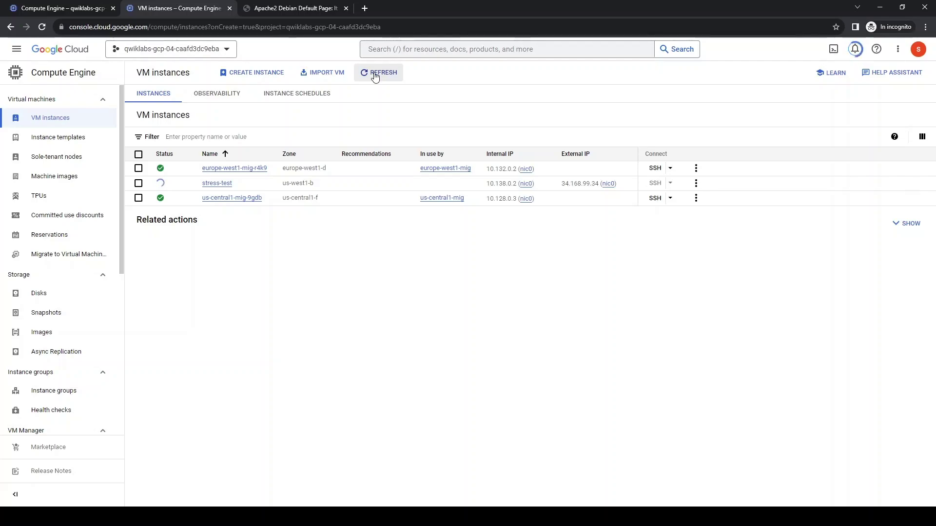
Step: Activate Cloud Shell on the VM instances page, enlarge its pane and clear the terminal
left_click(833, 48)
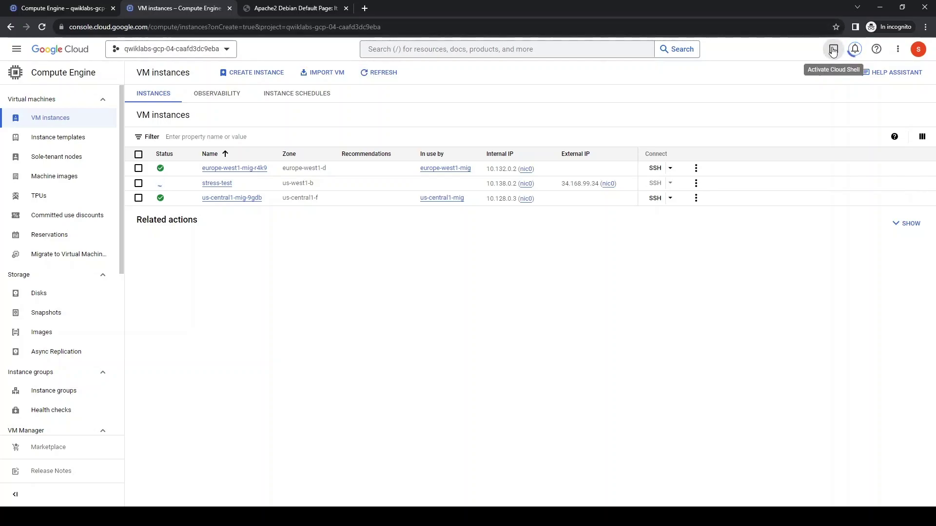
left_click_drag(385, 371, 388, 264)
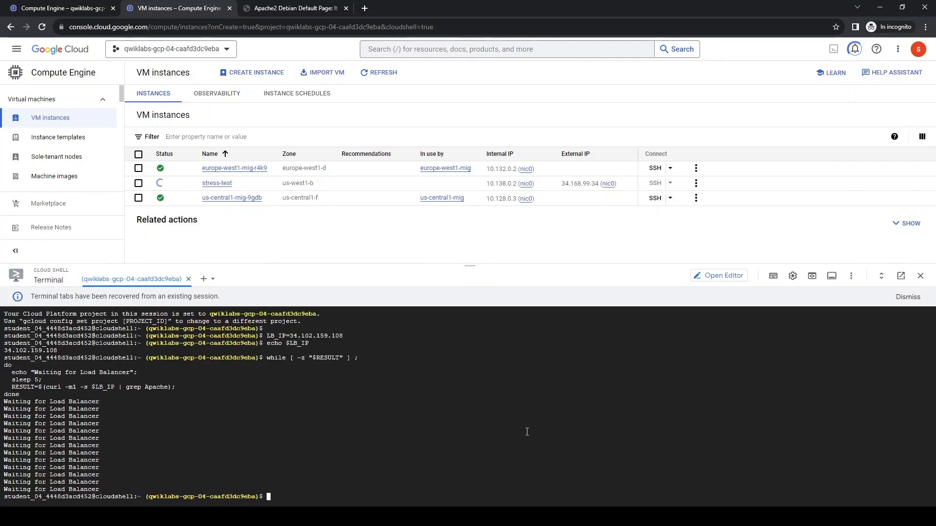
key("ctrl+l")
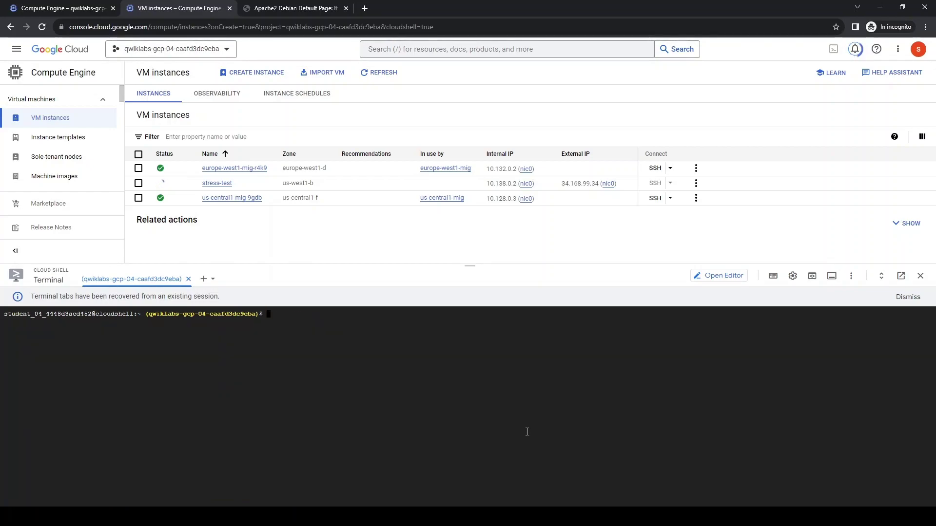
Step: Try to connect to the new VM from Cloud Shell with the command ssh stress-test, and close the shell
type("ssh")
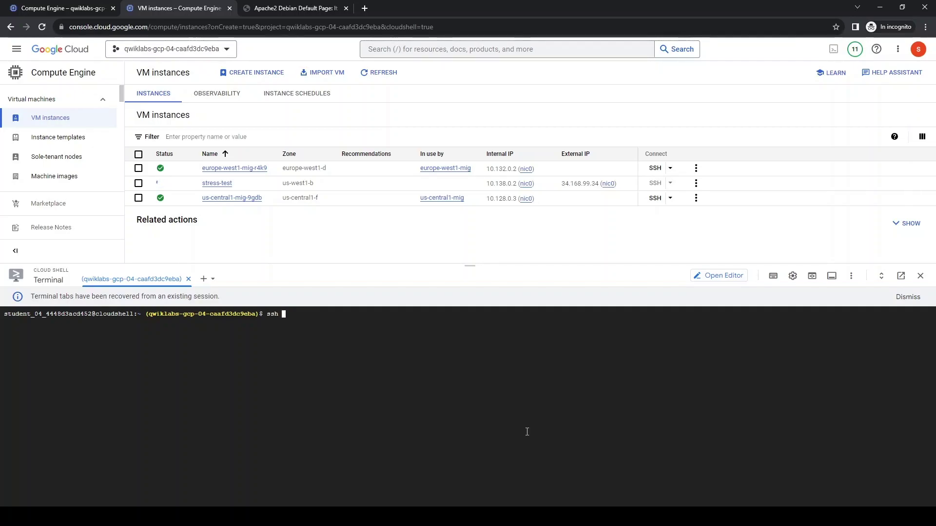
left_click(695, 184)
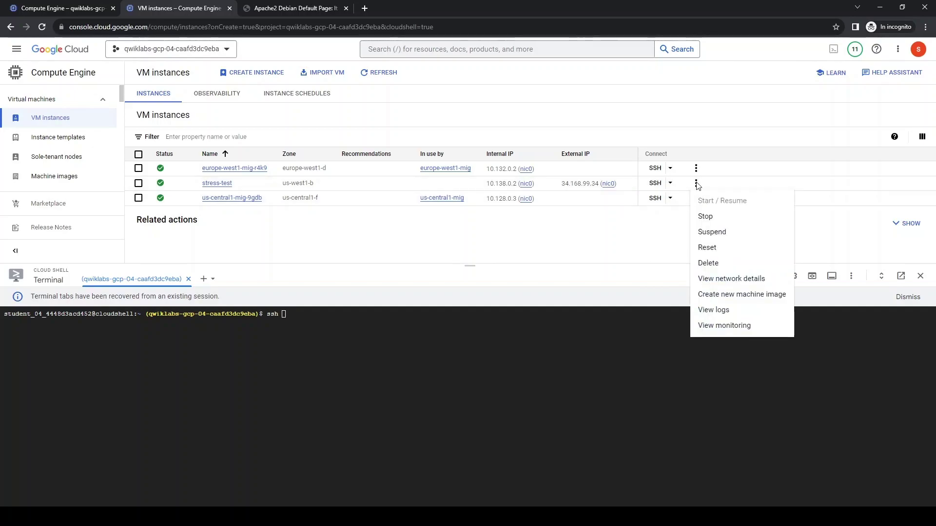
left_click(491, 259)
left_click_drag(202, 183, 233, 184)
key("ctrl+c")
left_click(333, 360)
key("ctrl+v")
key("Return")
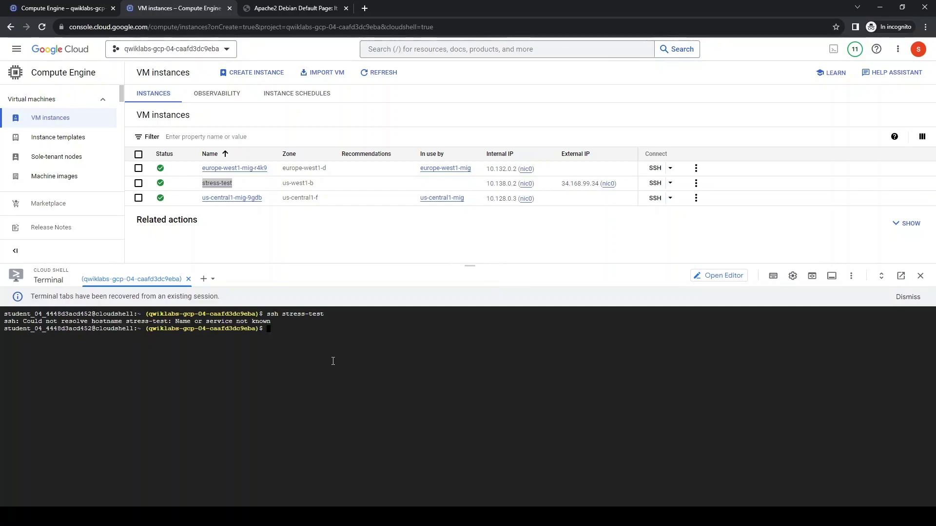
left_click(920, 276)
Step: Open a browser SSH session to the stress-test instance and authorize SSH-in-browser to connect
left_click(656, 183)
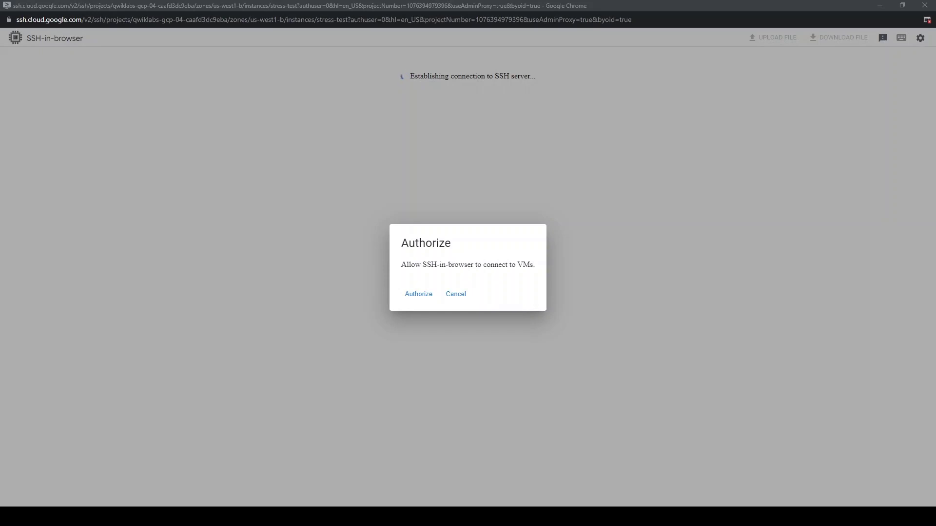
left_click(420, 293)
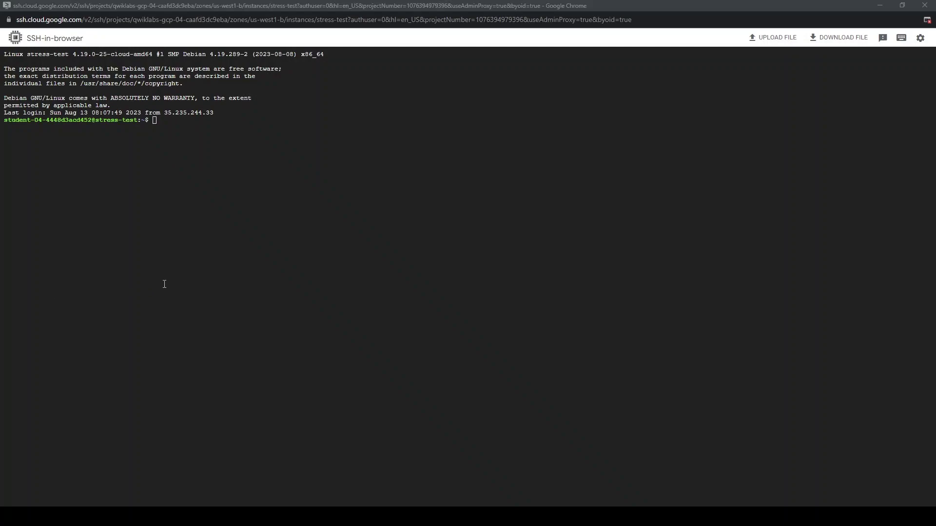
Step: Set the load balancer address variable in the VM by running export LB_IP=34.102.159.108
left_click(233, 257)
key("ctrl+v")
left_click(317, 267)
key("ctrl+v")
key("Return")
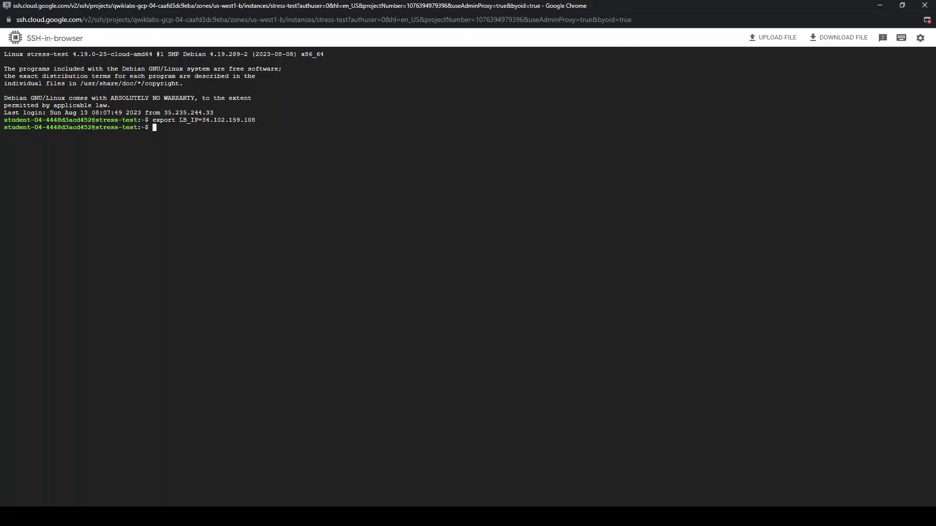
Step: Check the stored load balancer address by running echo $LB_IP in the stress-test session
key("alt+Tab")
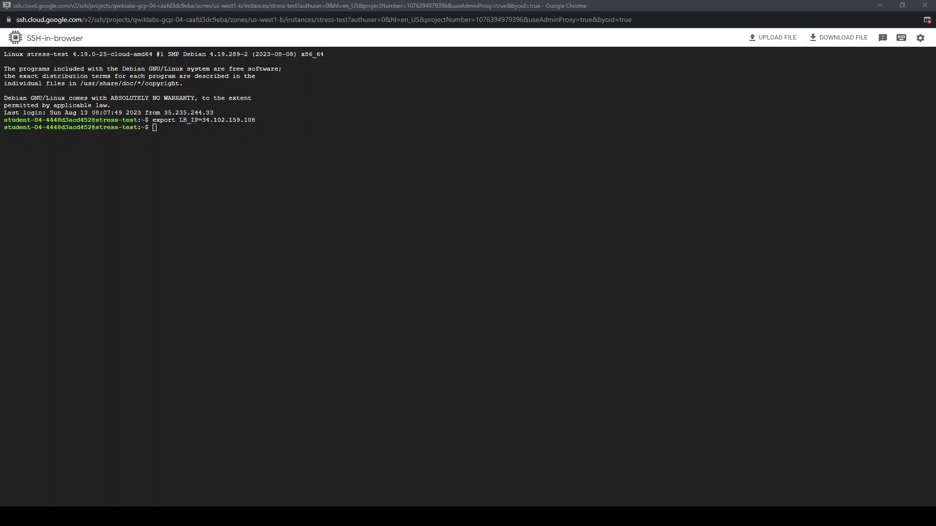
key("alt+Tab")
key("ctrl+v")
key("Return")
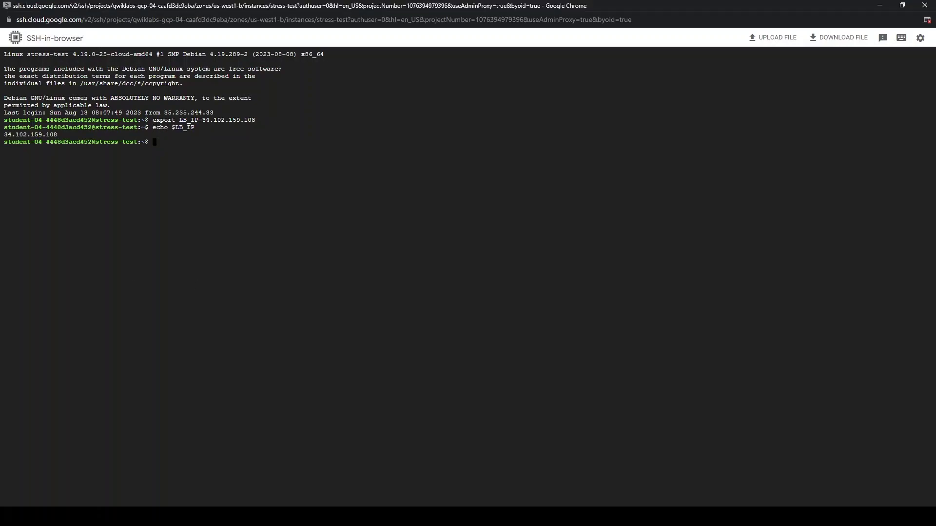
key("alt+Tab")
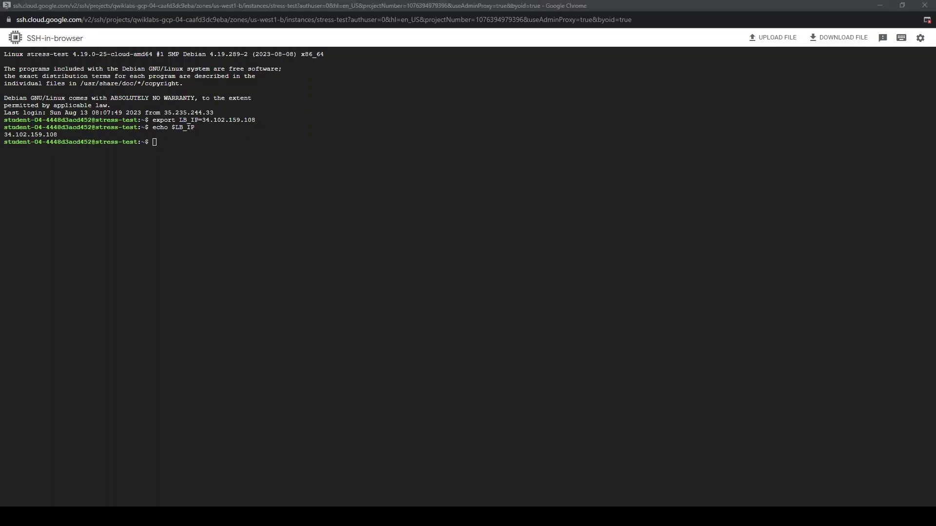
key("alt+Tab")
key("ctrl+v")
key("Return")
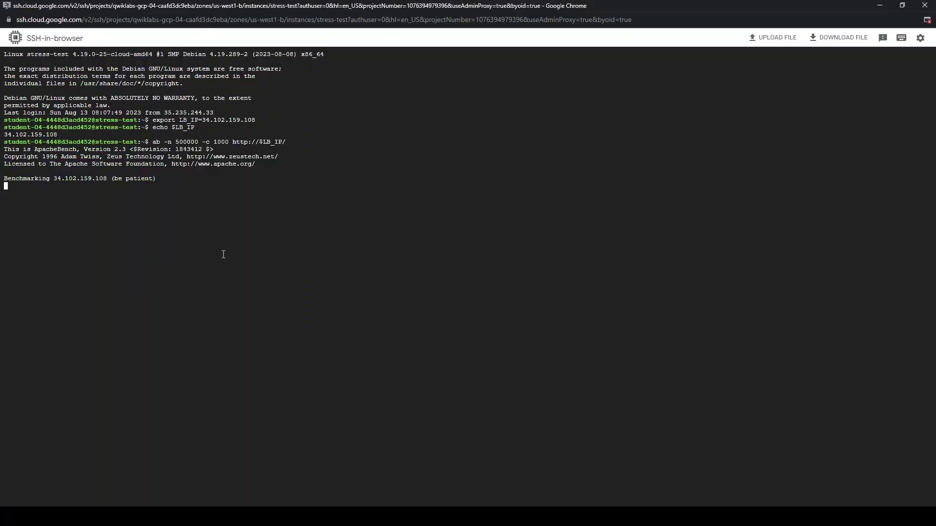